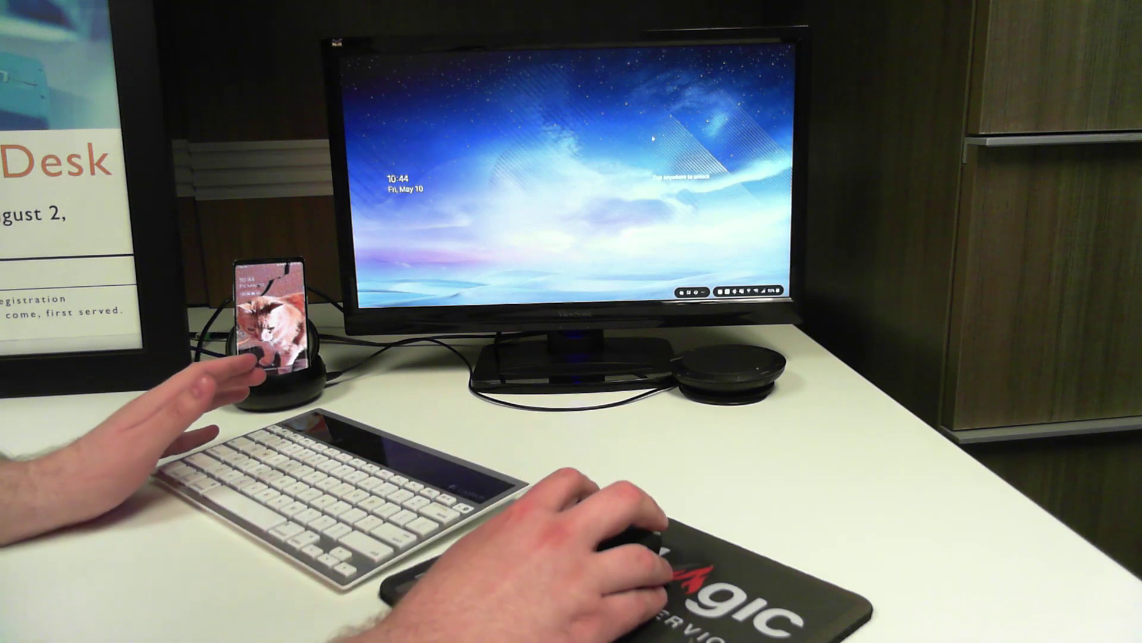
- Unlock the DeX lock screen to reveal the desktop and taskbar
click(722, 136)
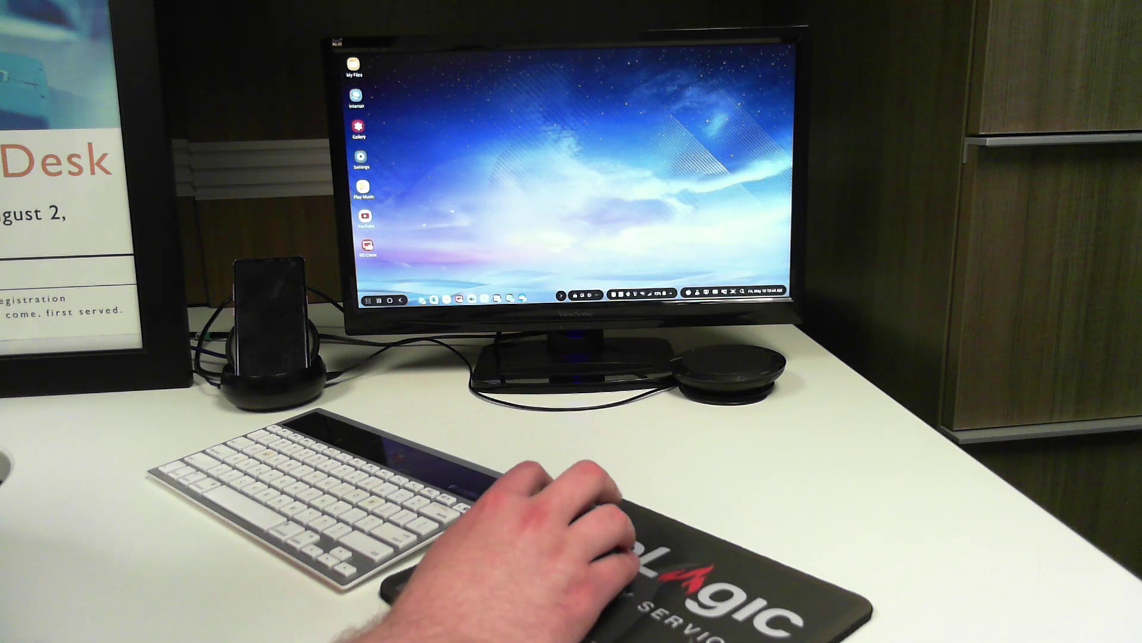
- Browse the pages of the DeX app drawer and launch an app from it
click(368, 300)
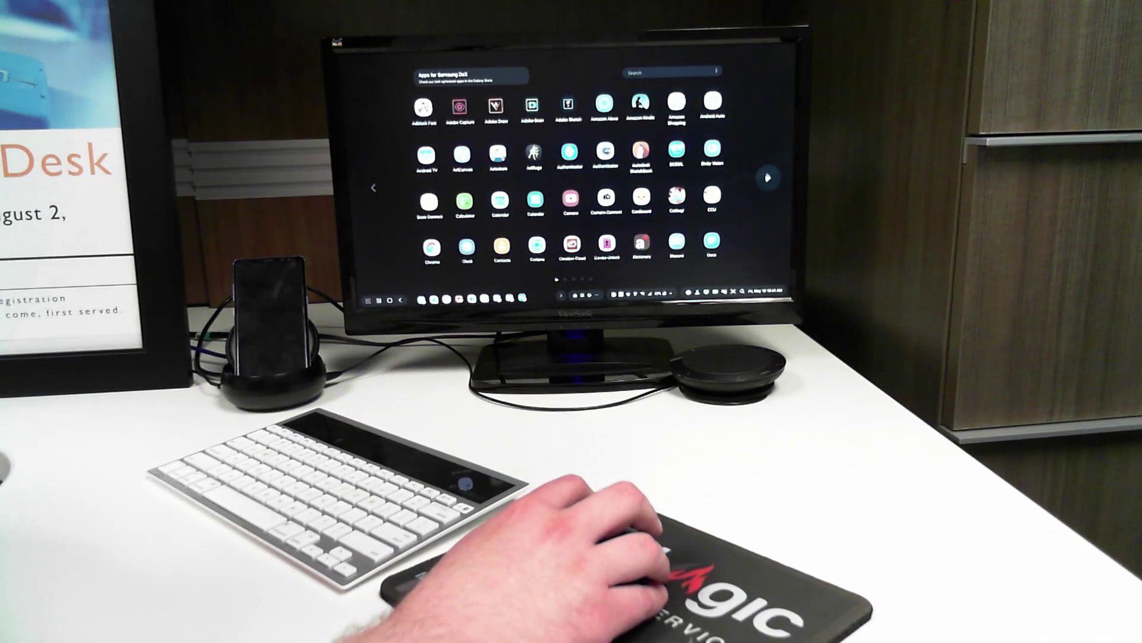
click(768, 178)
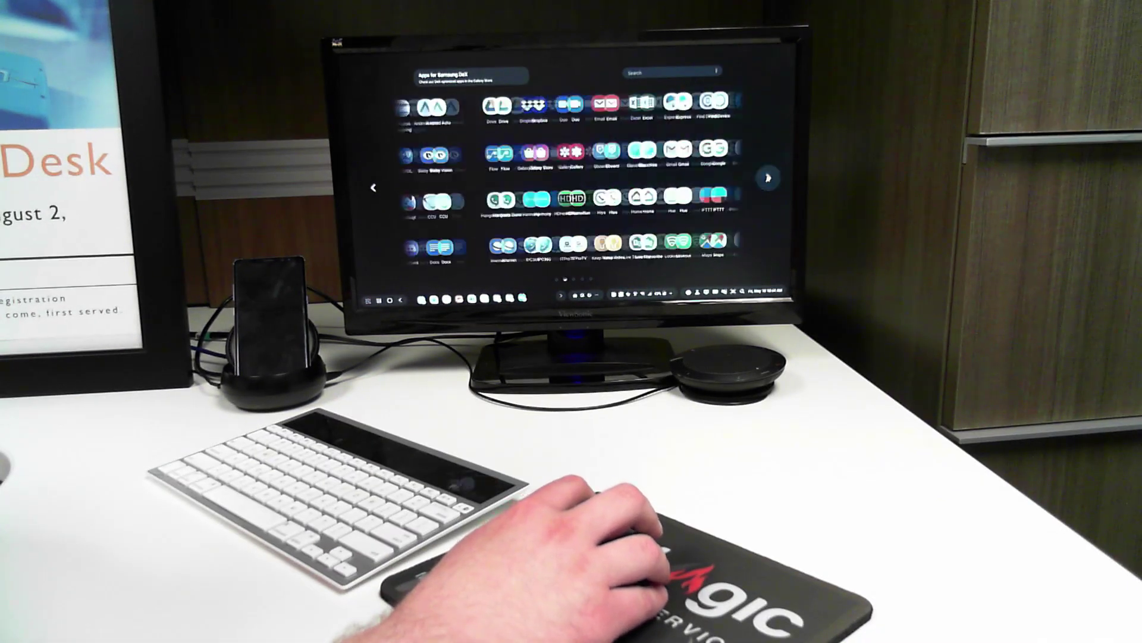
click(768, 177)
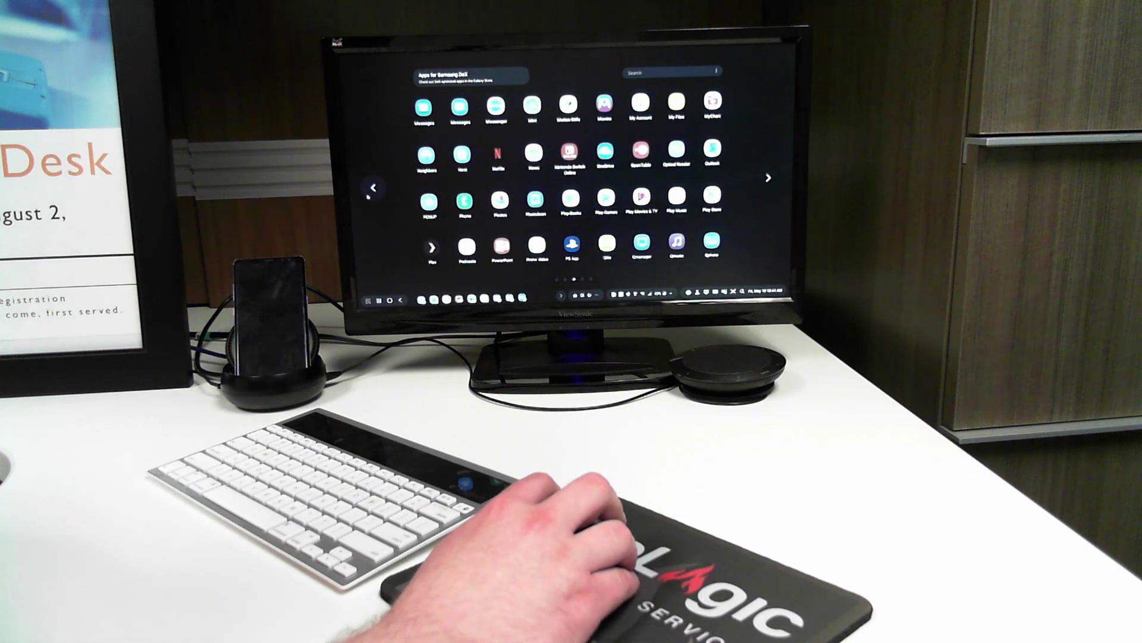
click(373, 188)
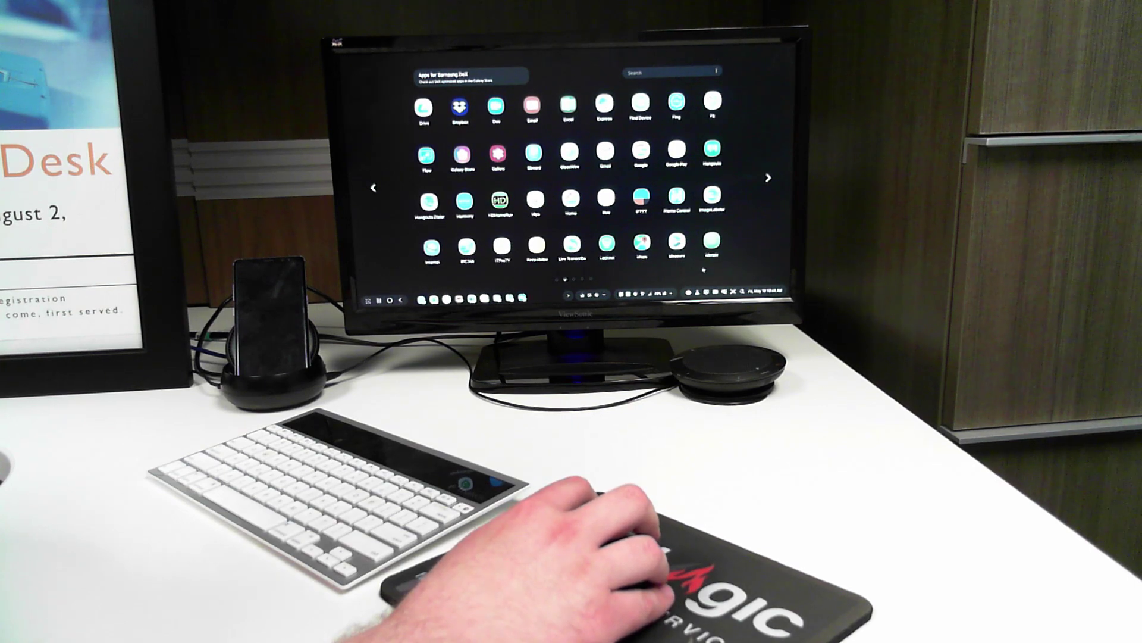
click(712, 241)
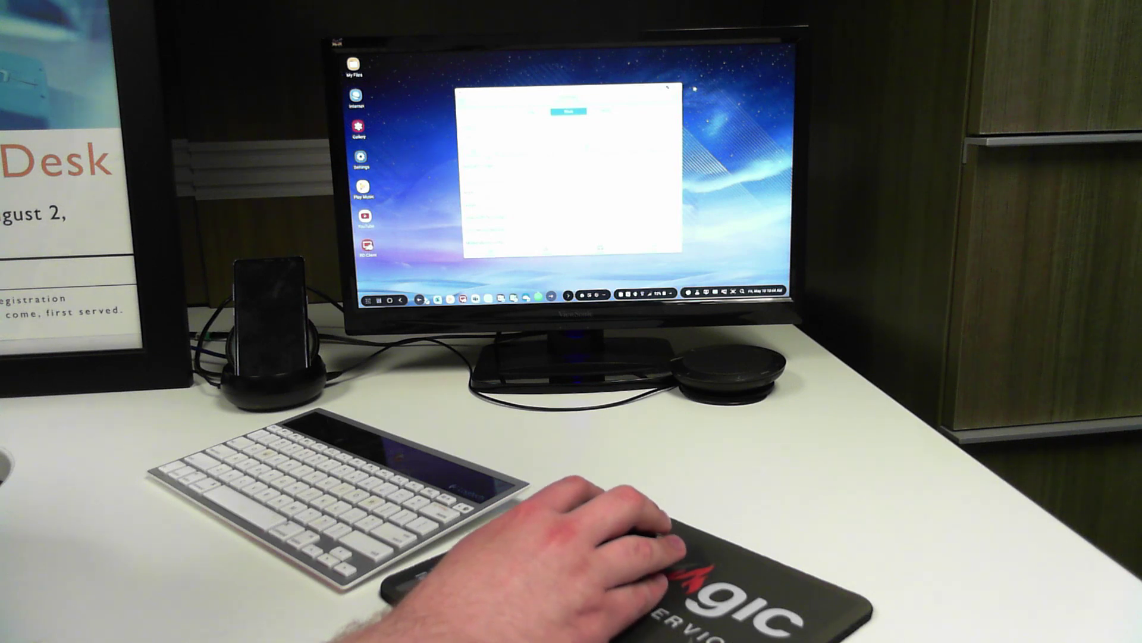
- Close the loading Meraki window and start a blank Word document
click(667, 88)
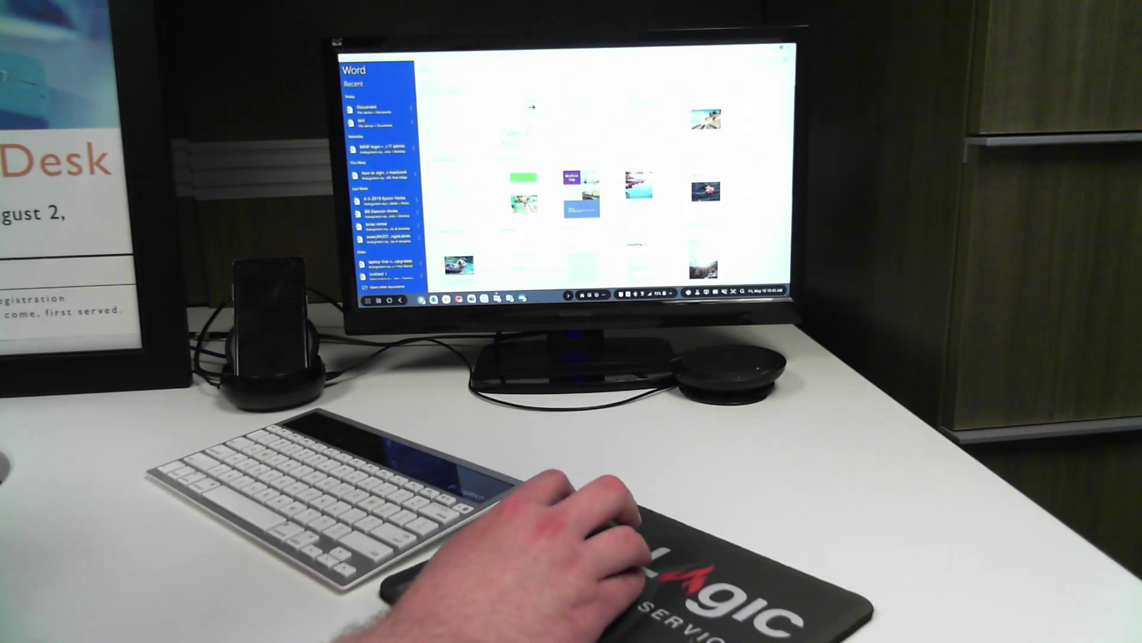
click(514, 133)
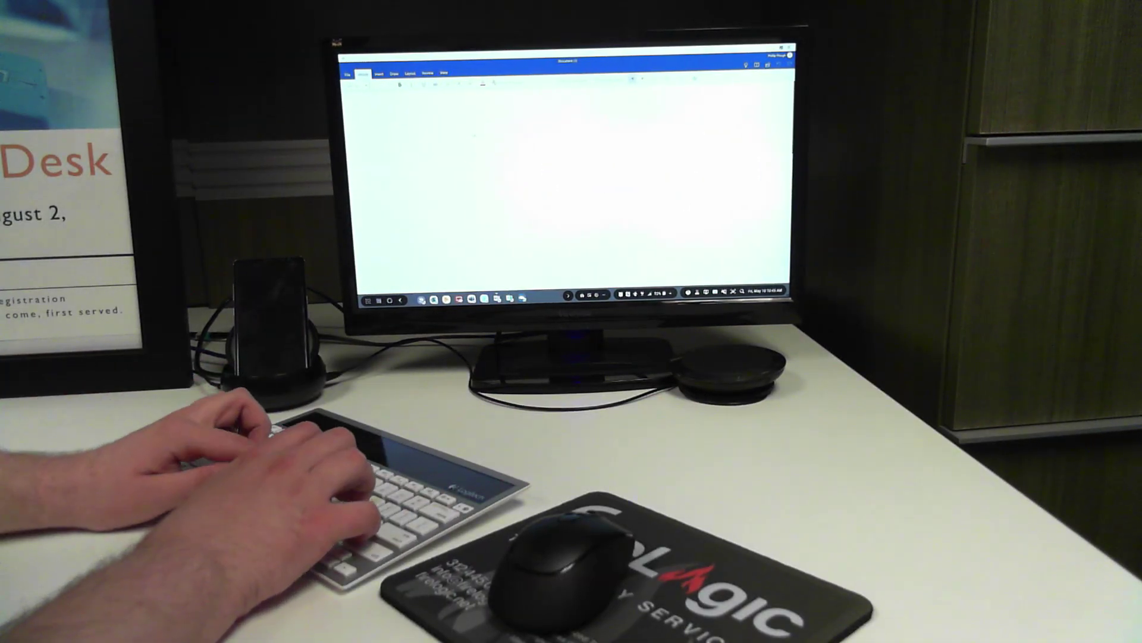
text(Hello w)
- Fix the typo after 'Hello', add a duplicate 'Computer shortcut' line, and close Word
key(BackSpace)
text(Computer shor)
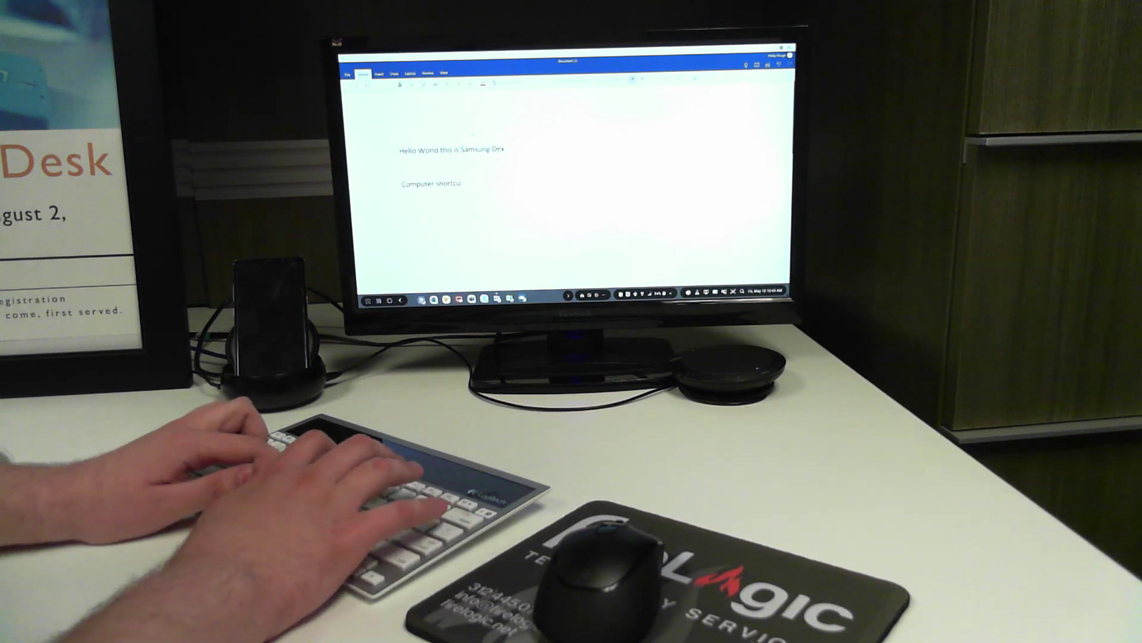
text(tcut)
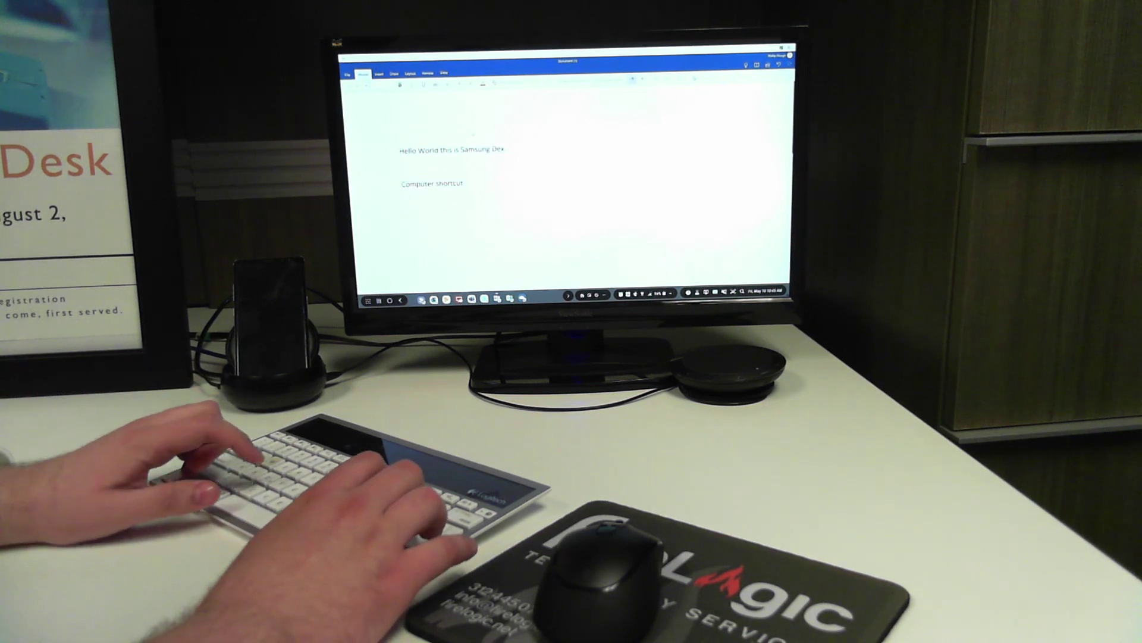
key(Return)
text(Computer shortcut)
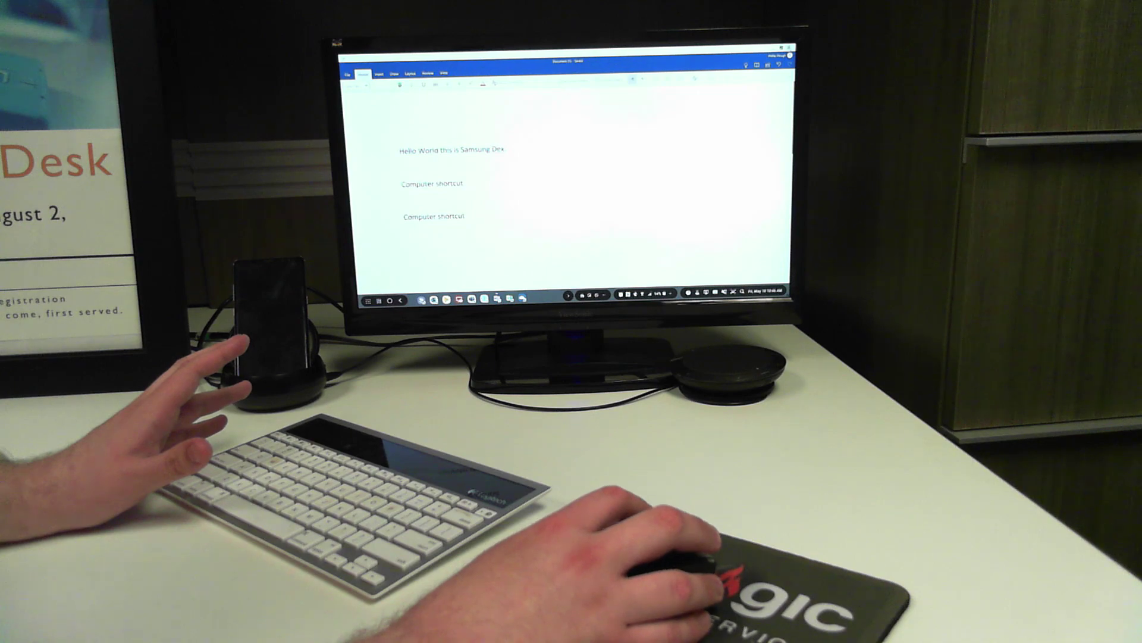
click(789, 47)
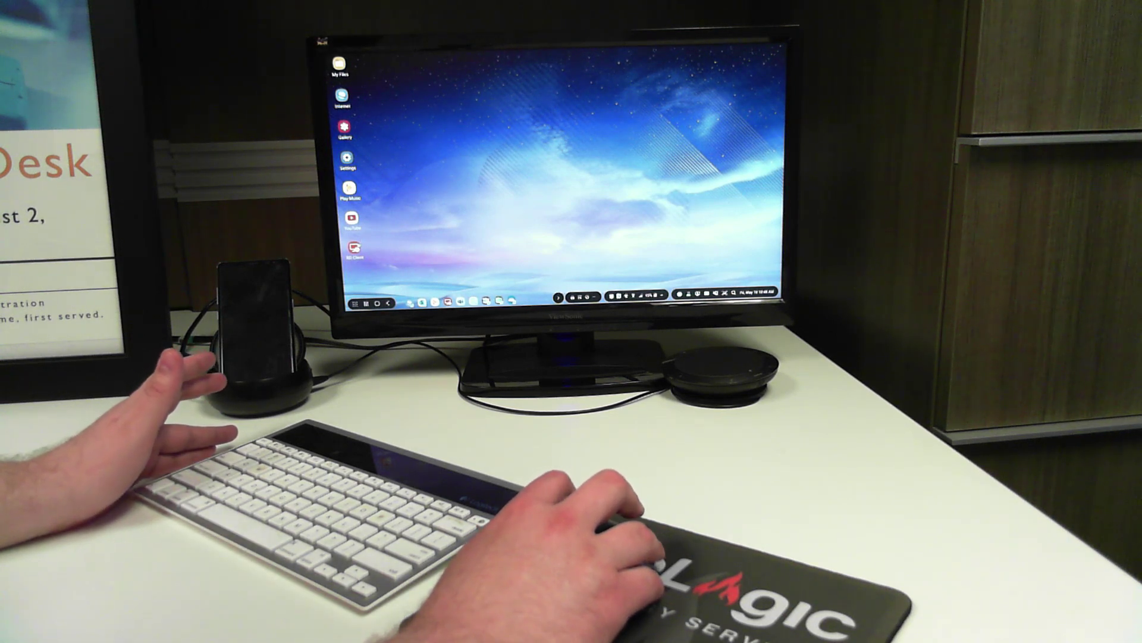
- Launch Microsoft Remote Desktop and connect to the Windows 10 PC
double_click(355, 250)
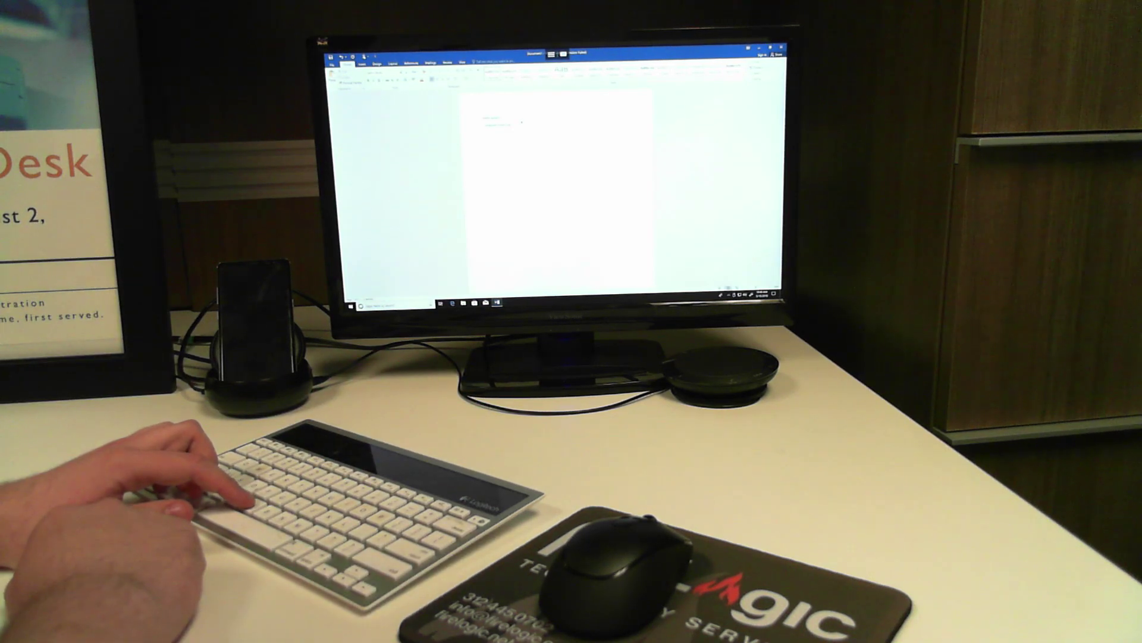
- Close the remote Word document without saving, browse the Start menu, and launch Chrome
click(782, 46)
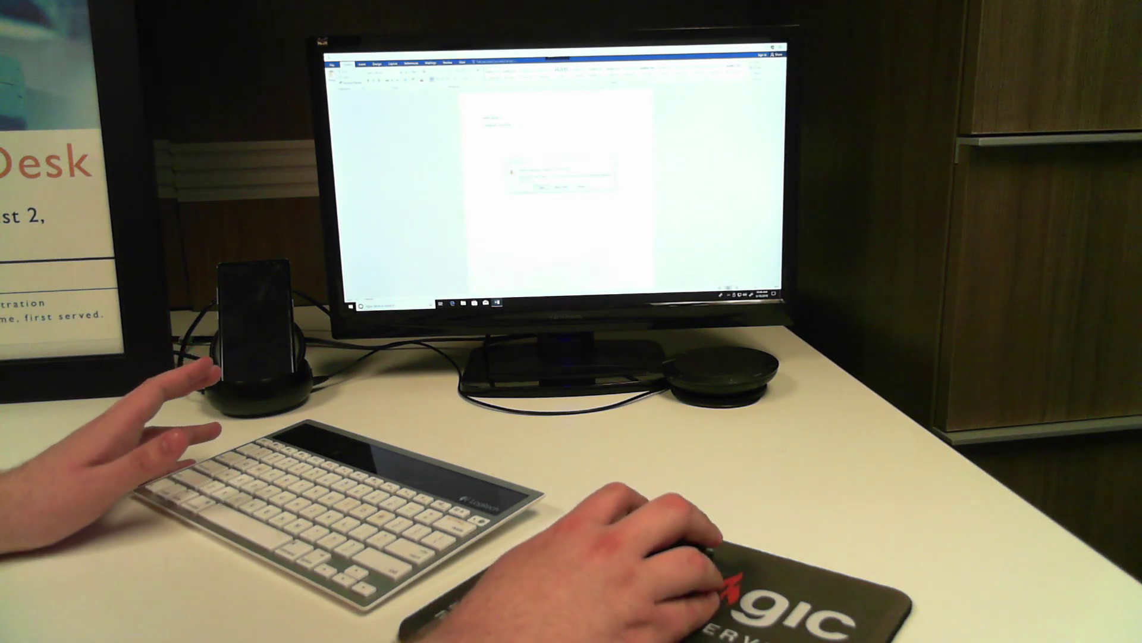
click(560, 190)
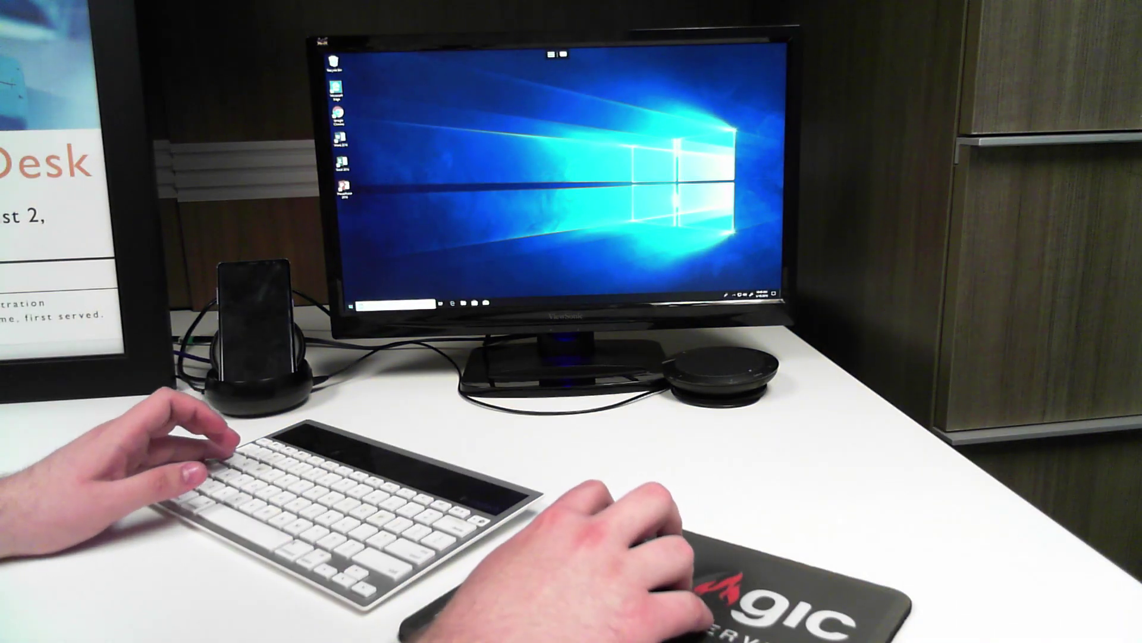
click(350, 304)
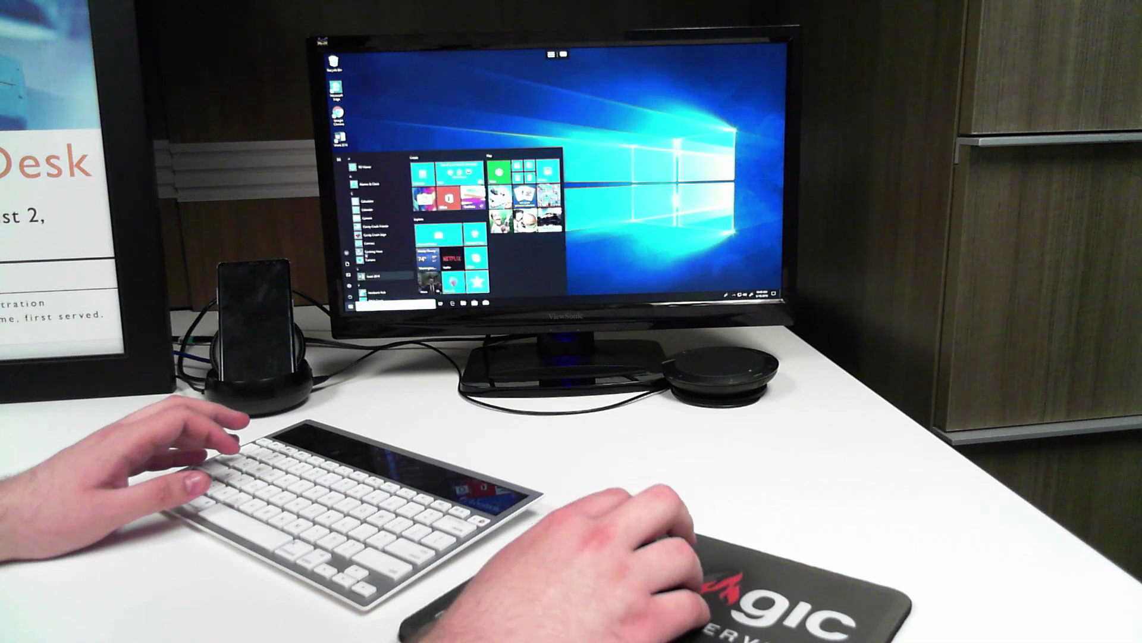
scroll(379, 233, down, 5)
scroll(380, 233, down, 5)
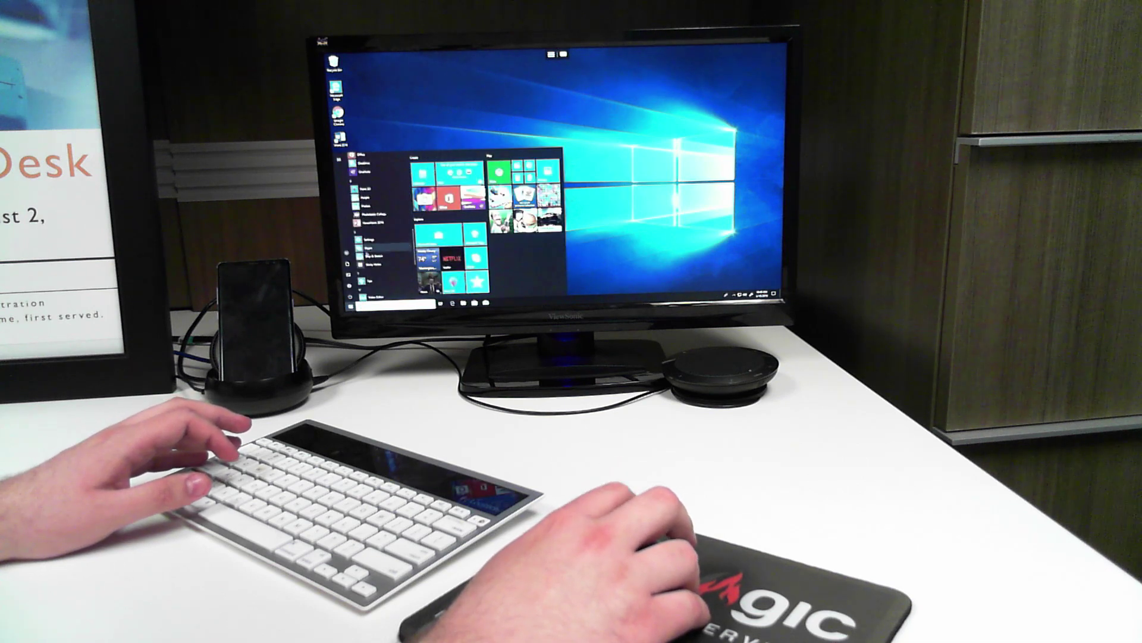
scroll(379, 233, down, 5)
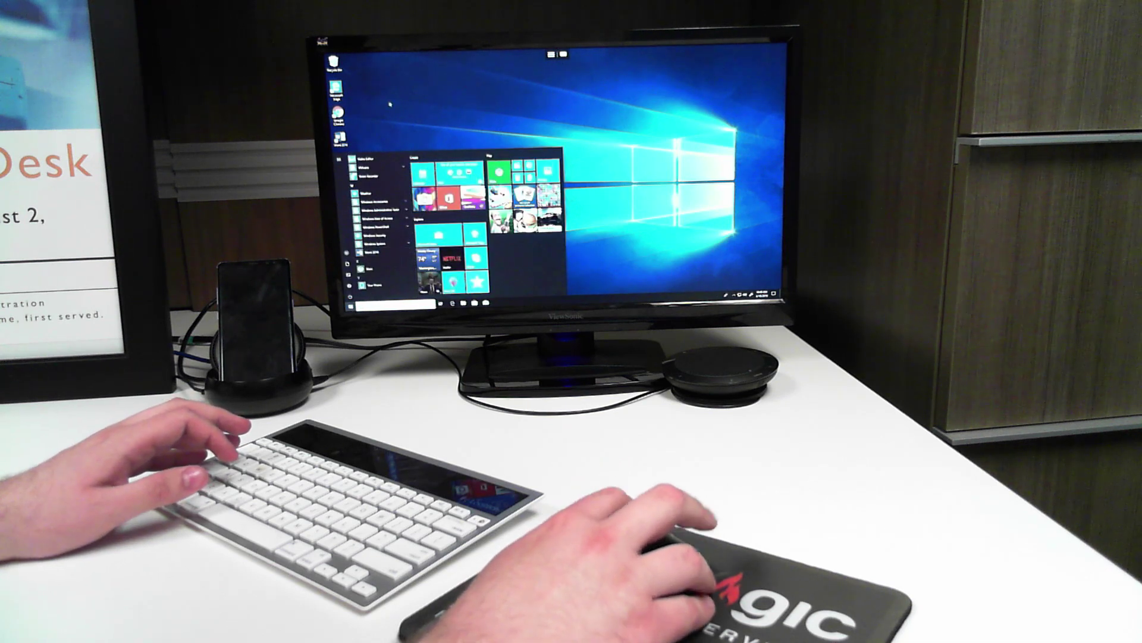
click(340, 117)
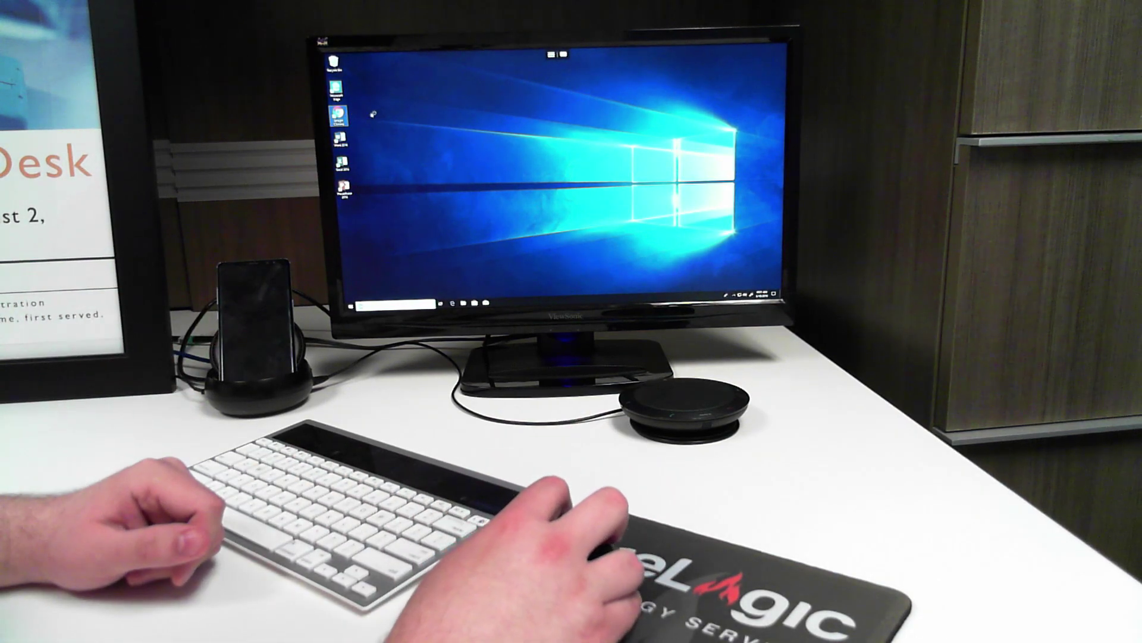
double_click(340, 114)
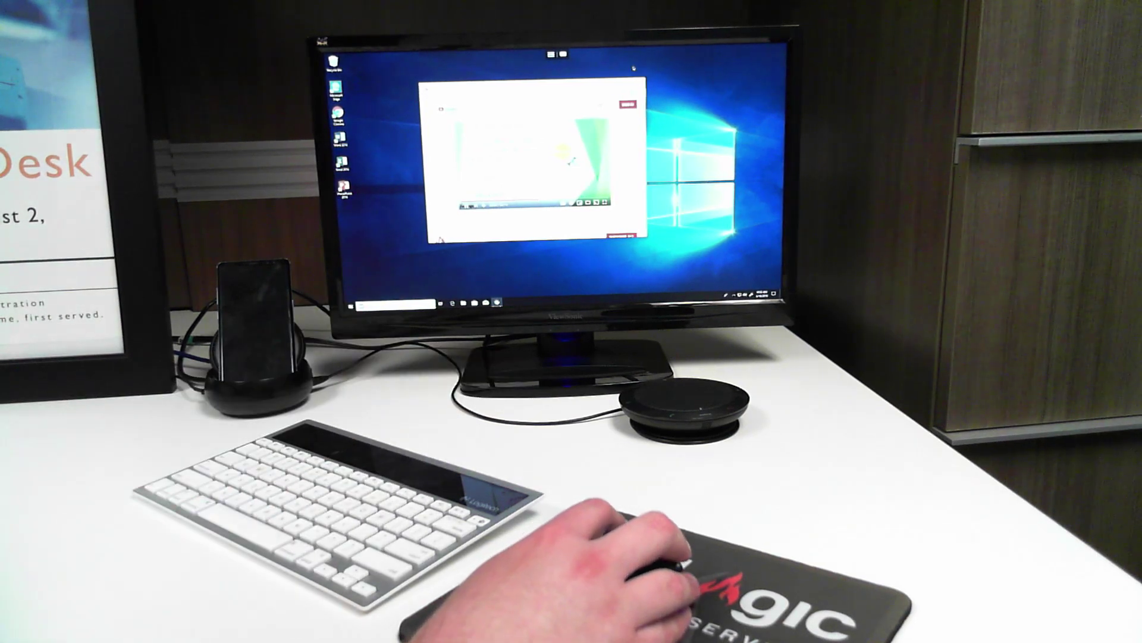
click(629, 105)
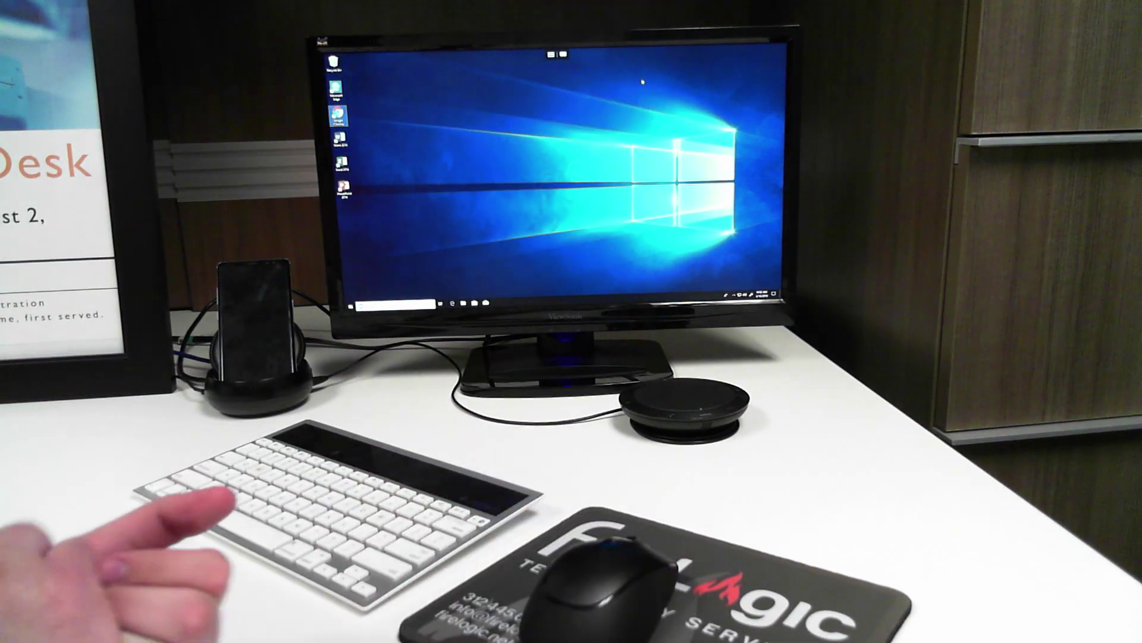